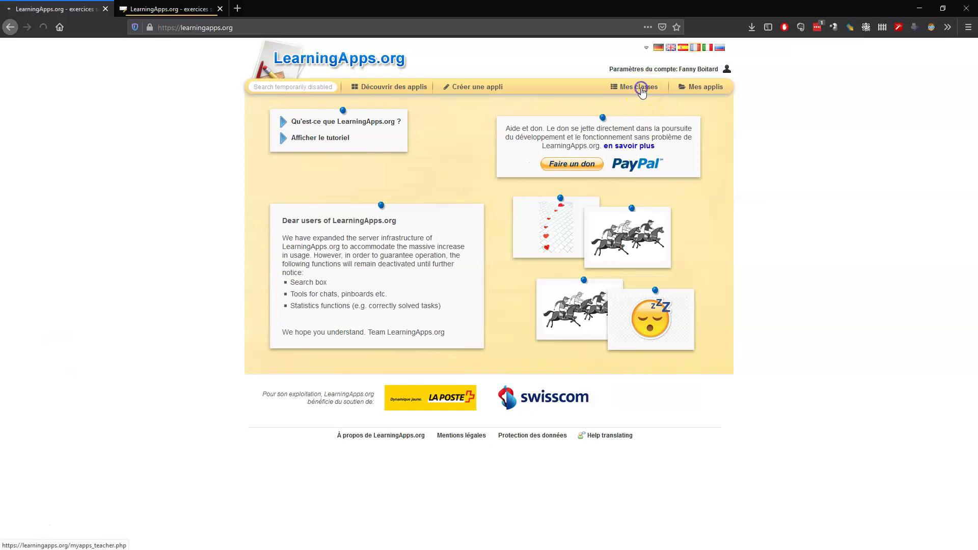
Create a new class named Test2
{"action": "left_click", "coordinate": [391, 189]}
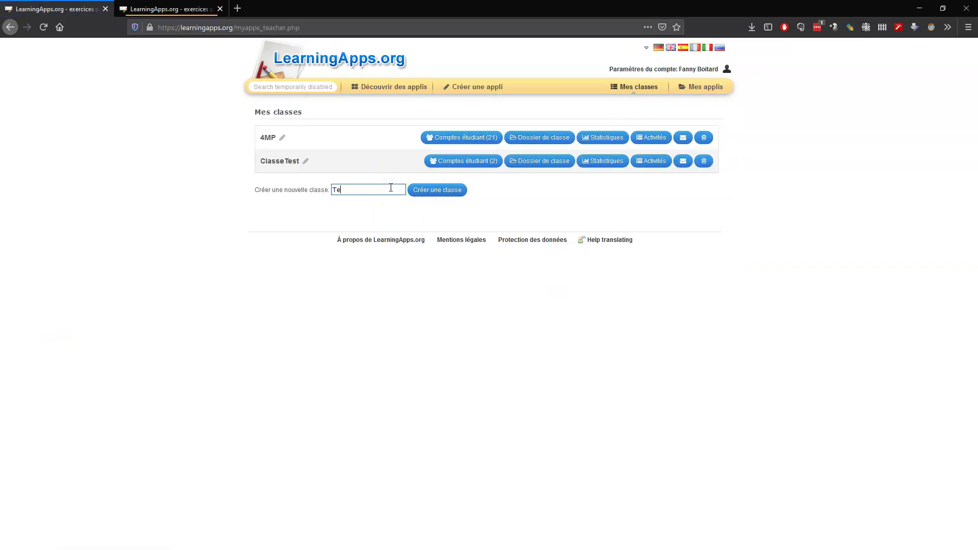
{"action": "left_click", "coordinate": [431, 191]}
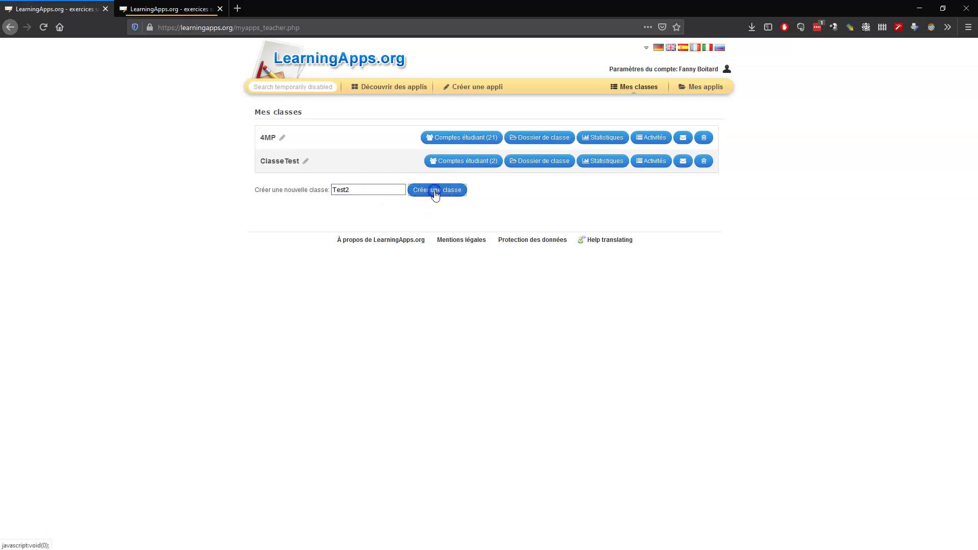
{"action": "left_click", "coordinate": [271, 188]}
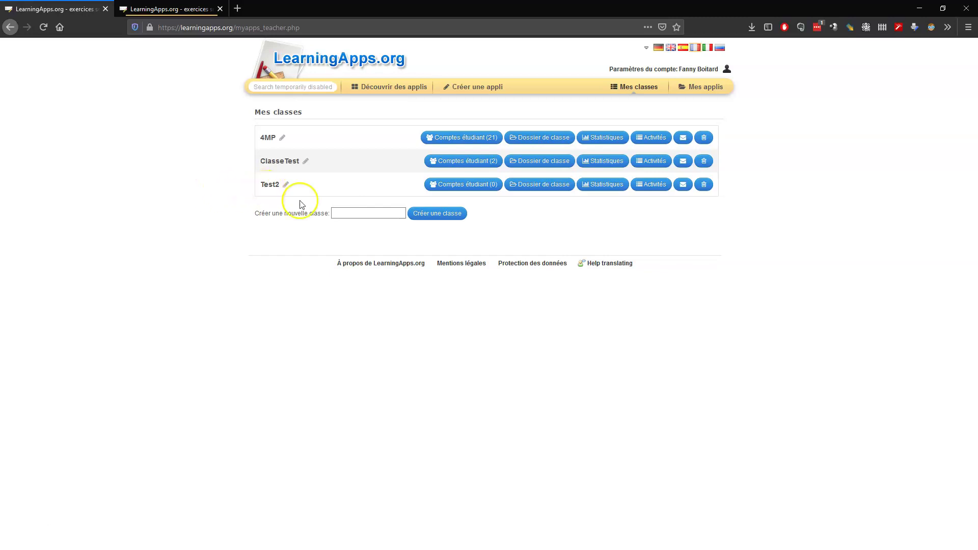
Import the names "Prénom1 .", "Pseud2 ." and "Pseudo3 ." as new student accounts for the Test2 class
{"action": "left_click", "coordinate": [445, 186]}
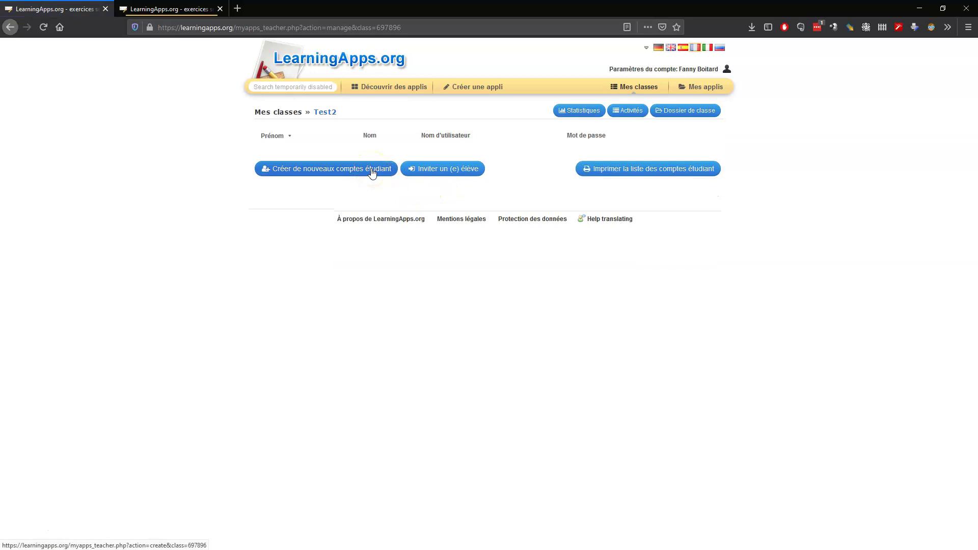
{"action": "left_click", "coordinate": [327, 171]}
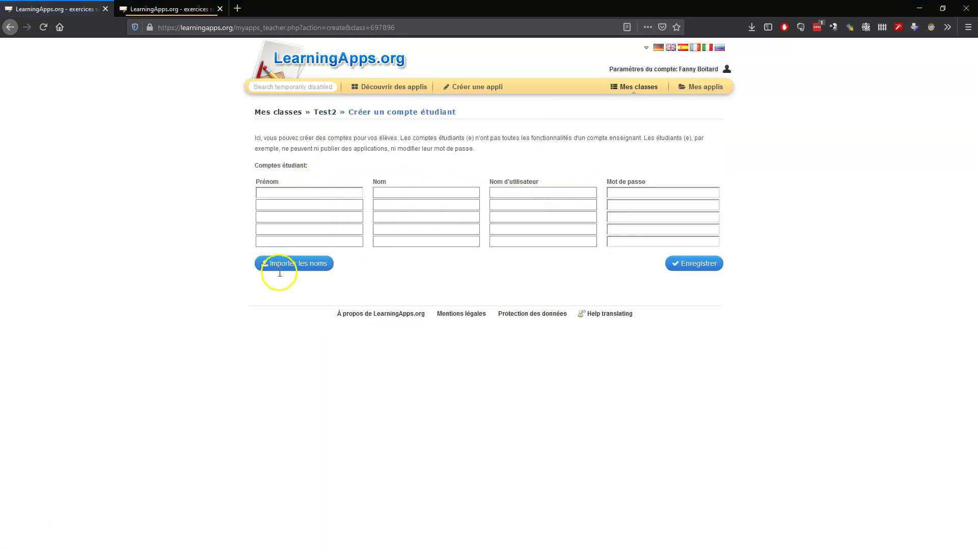
{"action": "left_click", "coordinate": [304, 264]}
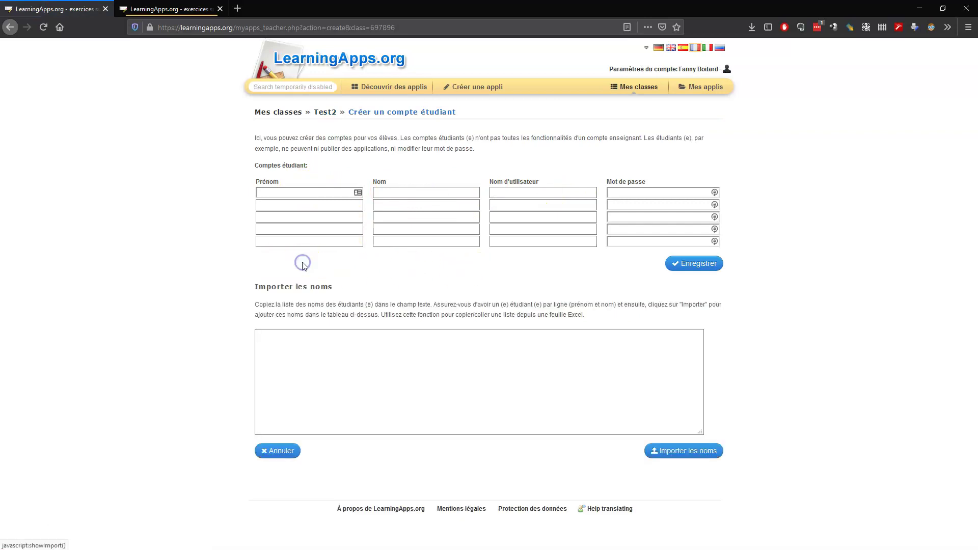
{"action": "left_click", "coordinate": [273, 345]}
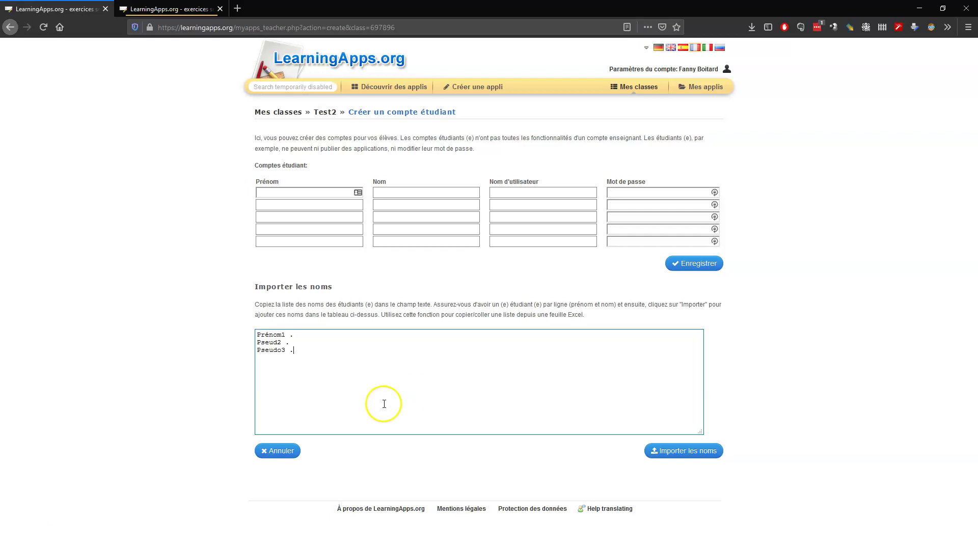
{"action": "left_click", "coordinate": [677, 452]}
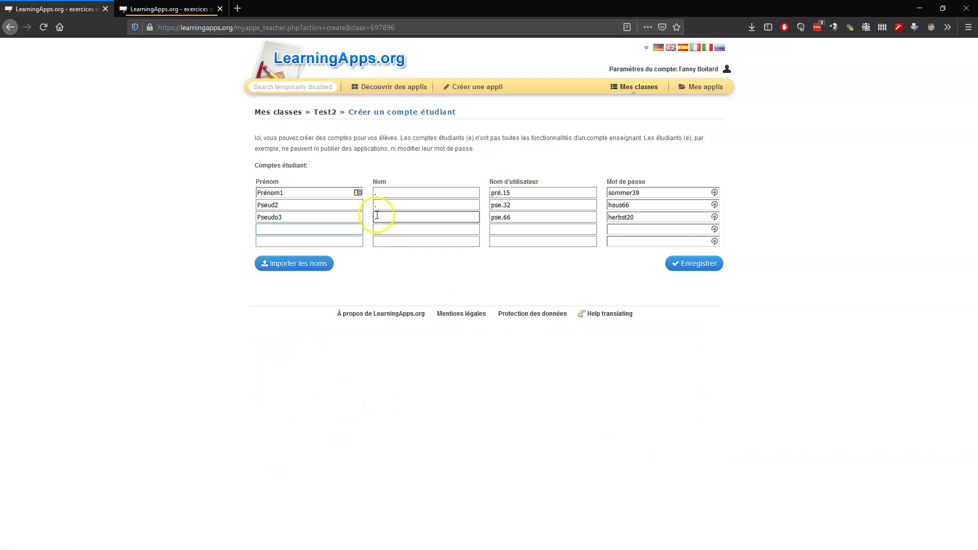
Review the generated usernames and passwords, and save the student accounts for Test2
{"action": "left_click", "coordinate": [530, 195]}
{"action": "left_click", "coordinate": [659, 193]}
{"action": "left_click", "coordinate": [695, 266]}
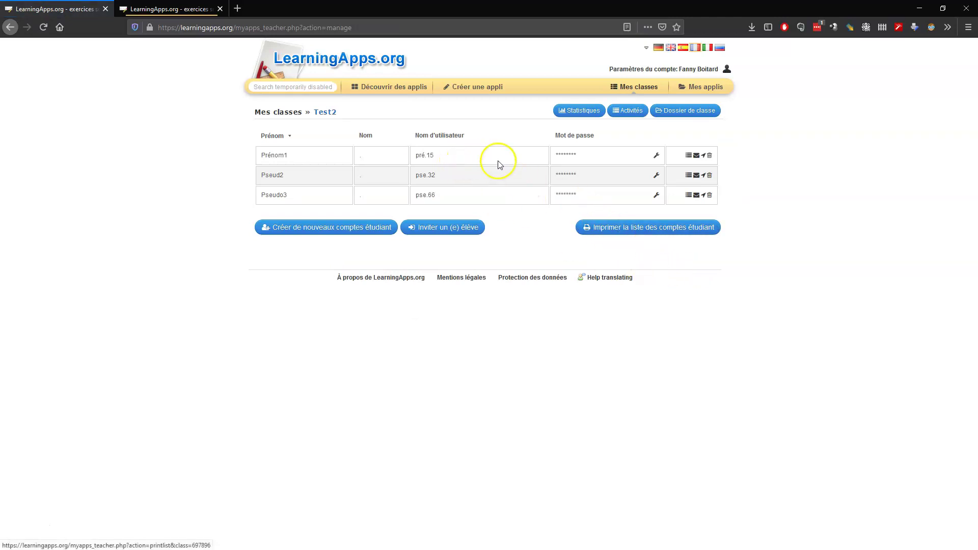
View the printable list of Test2's student accounts without printing it, and close the list
{"action": "left_click", "coordinate": [629, 229]}
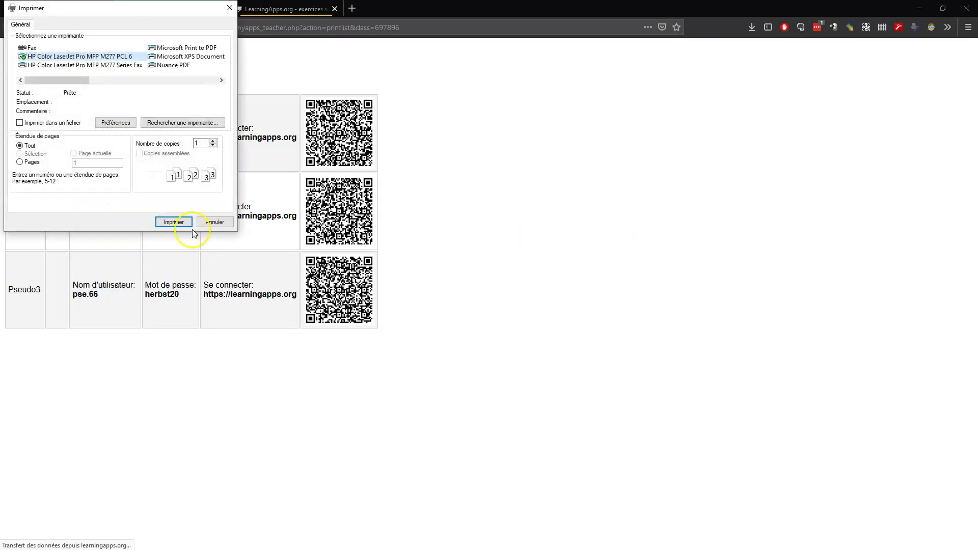
{"action": "left_click", "coordinate": [219, 222]}
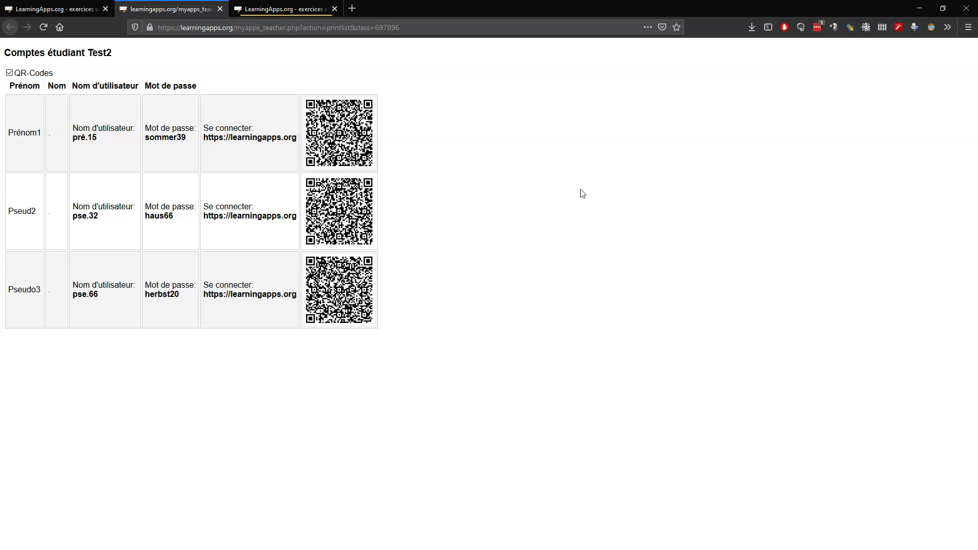
{"action": "key", "text": "ctrl+w"}
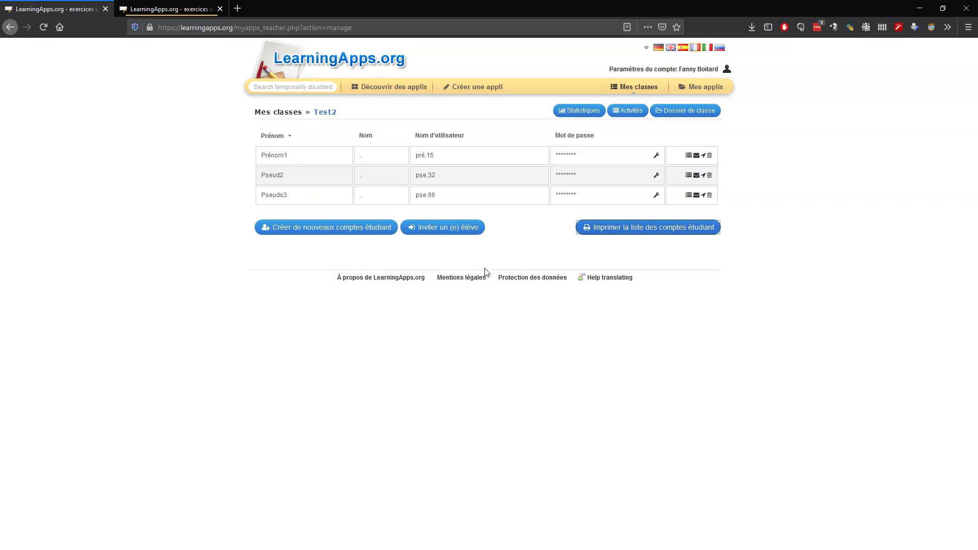
Create a folder named Fonctions in the Test2 class folder
{"action": "left_click", "coordinate": [675, 117]}
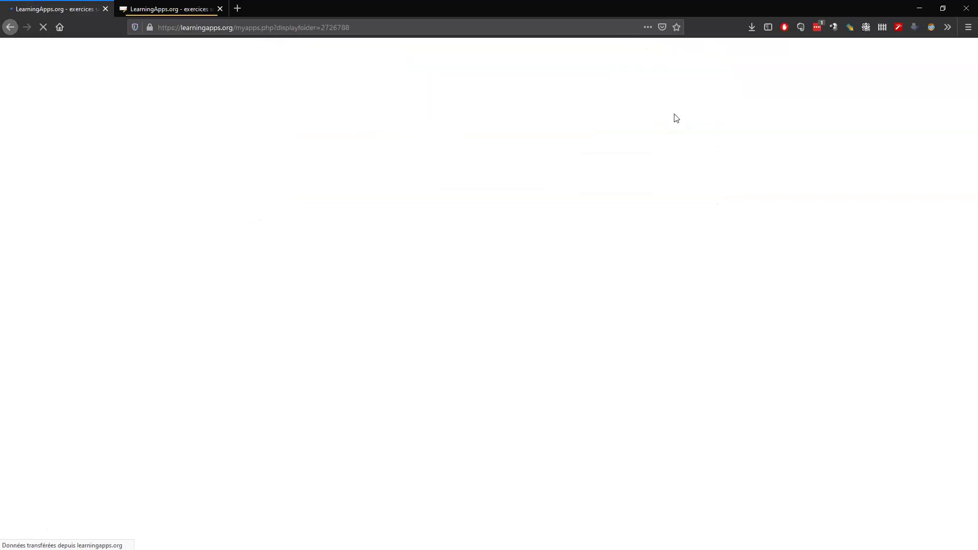
{"action": "left_click", "coordinate": [305, 184]}
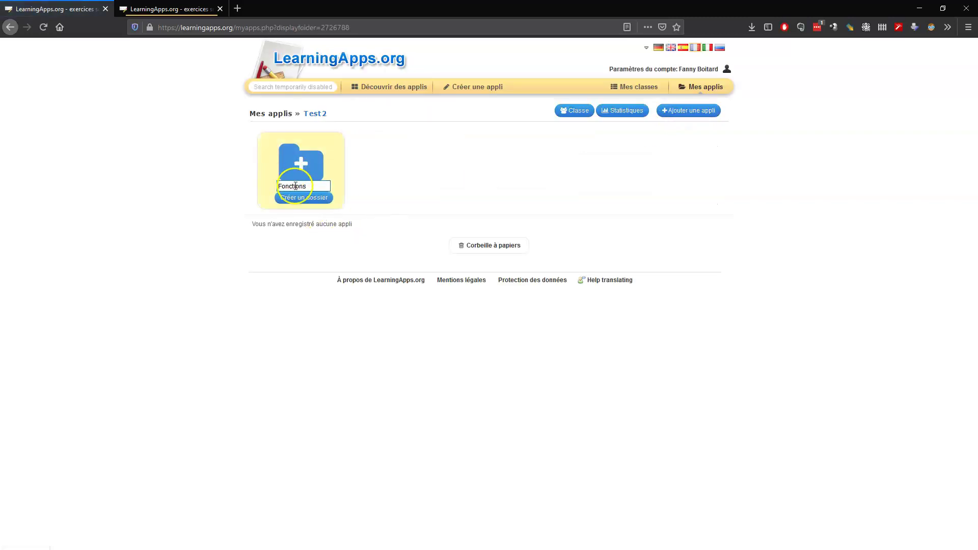
{"action": "left_click", "coordinate": [302, 199]}
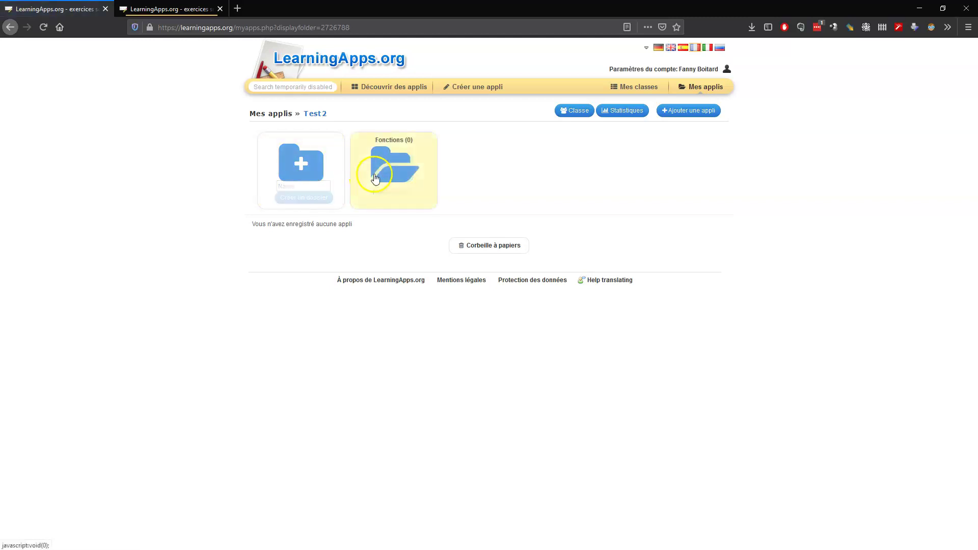
Add "Quizz généralité fonctions" and "Courbe d'une fonction affine" from the 4MP class's Fonctions folder to Test2's Fonctions folder
{"action": "left_click", "coordinate": [395, 173]}
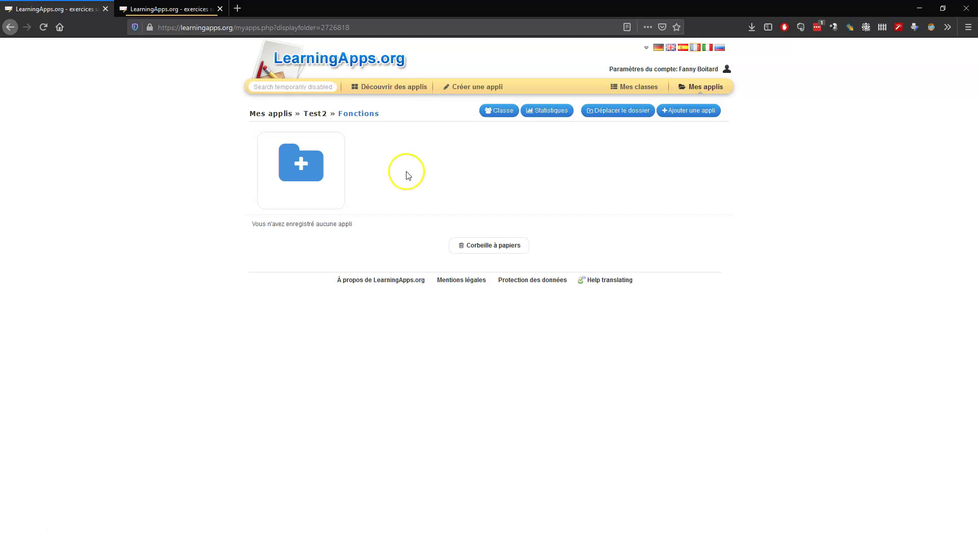
{"action": "left_click", "coordinate": [678, 111]}
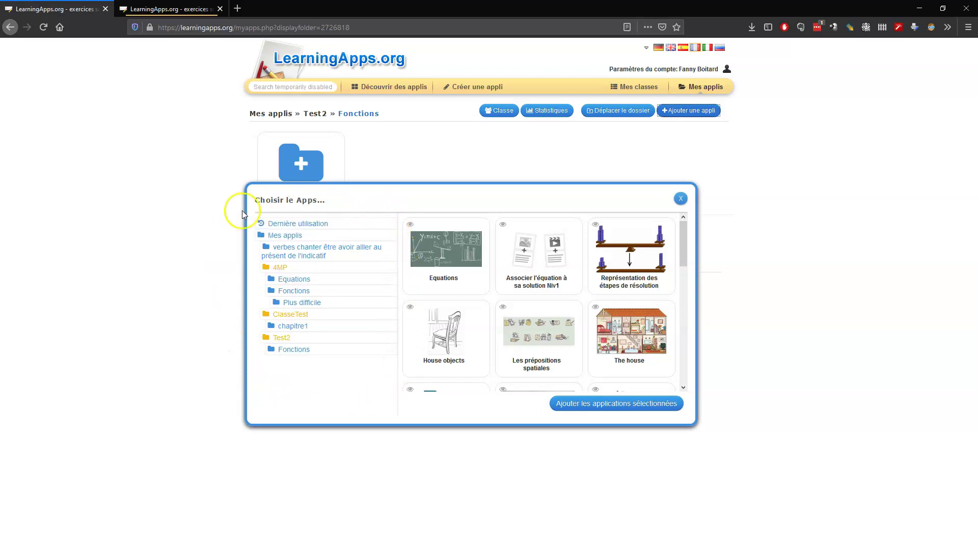
{"action": "left_click", "coordinate": [390, 280]}
{"action": "left_click", "coordinate": [280, 237]}
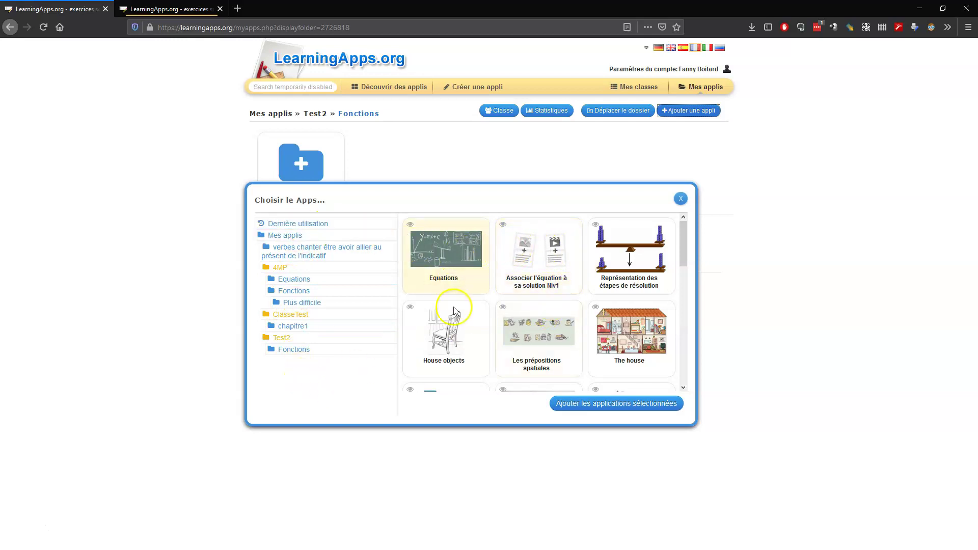
{"action": "scroll", "coordinate": [624, 270], "scroll_direction": "down", "scroll_amount": 4}
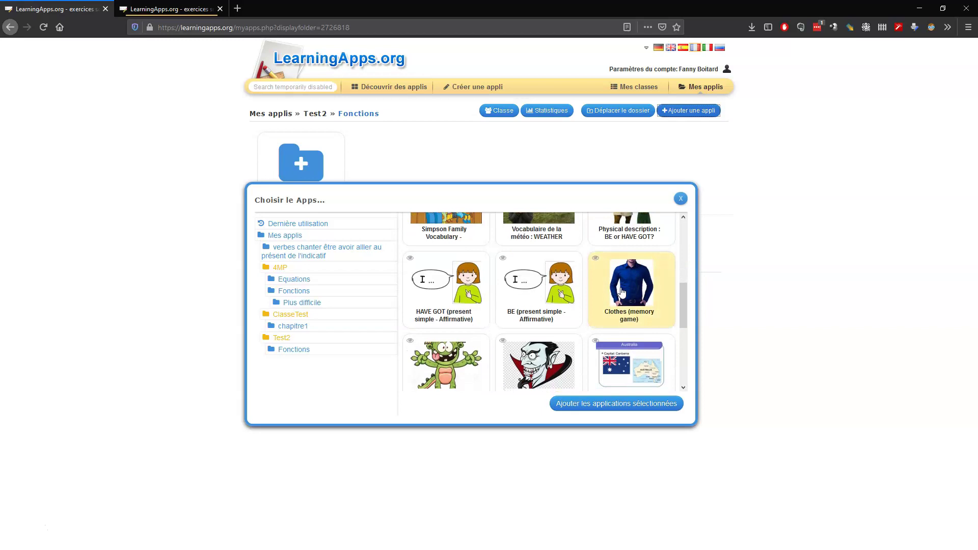
{"action": "scroll", "coordinate": [621, 291], "scroll_direction": "down", "scroll_amount": 5}
{"action": "scroll", "coordinate": [621, 291], "scroll_direction": "up", "scroll_amount": 10}
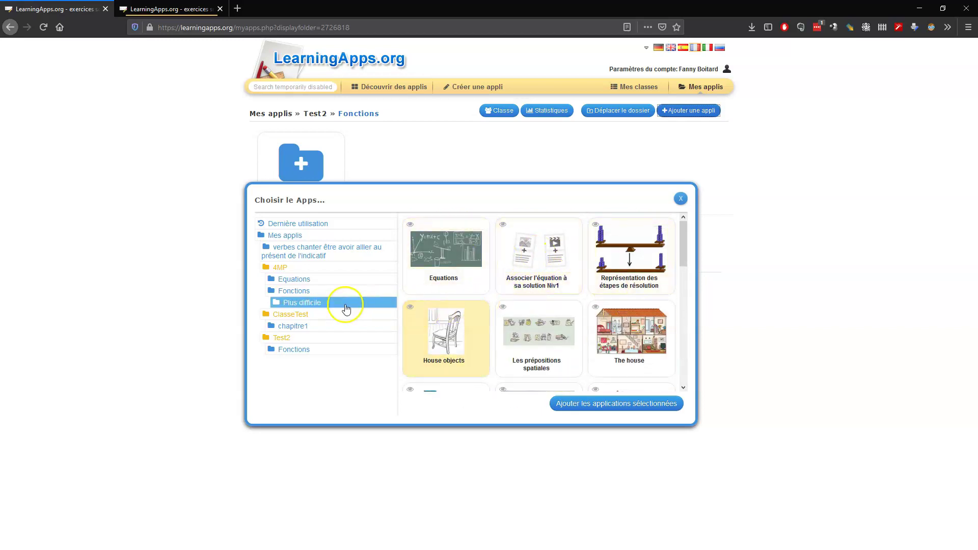
{"action": "left_click", "coordinate": [302, 290]}
{"action": "left_click", "coordinate": [458, 264]}
{"action": "left_click", "coordinate": [537, 254]}
{"action": "left_click", "coordinate": [595, 404]}
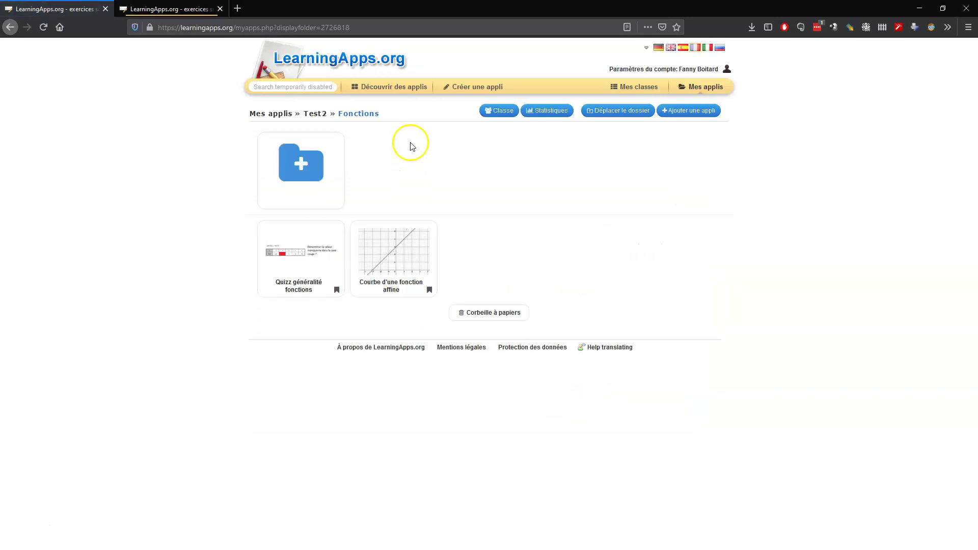
Find the app "Courbes d'Exponentielles Niv2" in the Mathématique category and save it to the personal apps
{"action": "left_click", "coordinate": [378, 89]}
{"action": "left_click", "coordinate": [512, 151]}
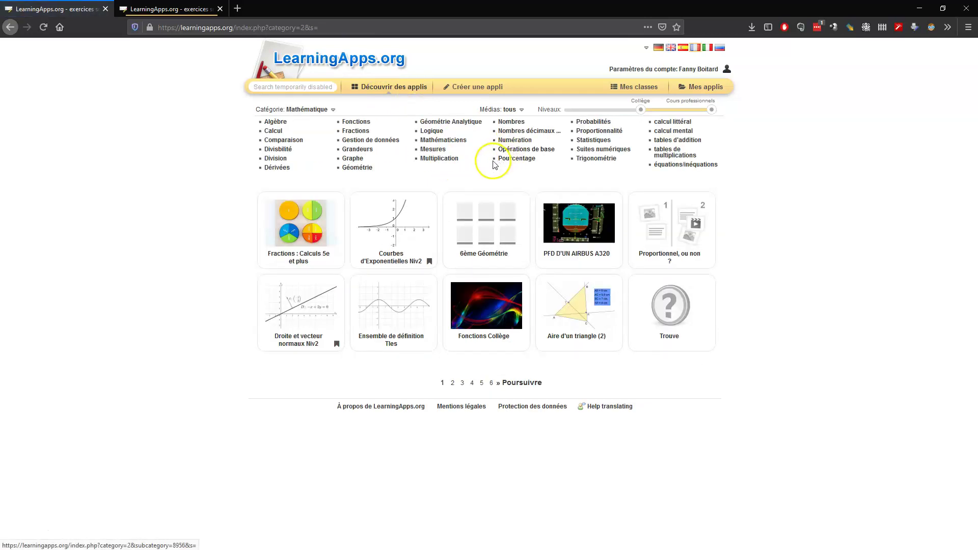
{"action": "left_click", "coordinate": [405, 236]}
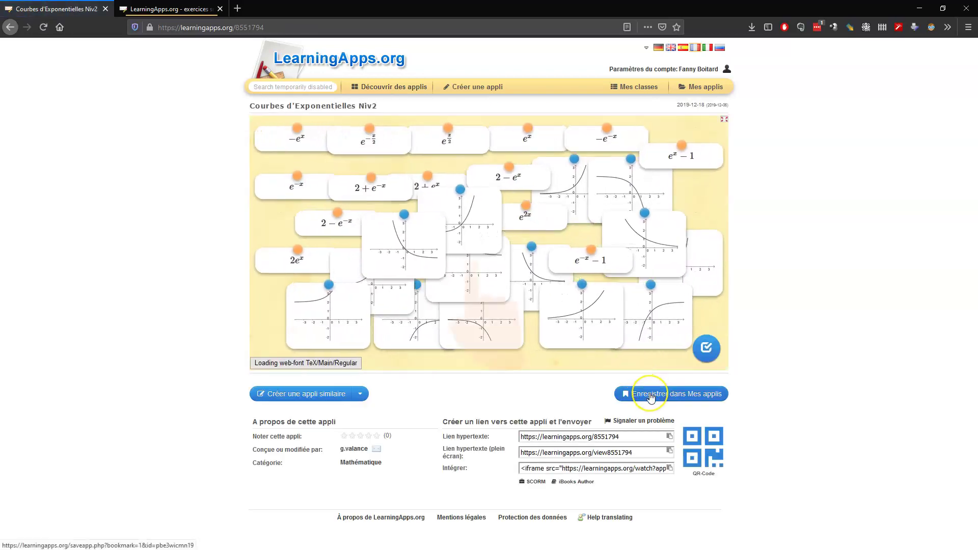
{"action": "left_click", "coordinate": [651, 395]}
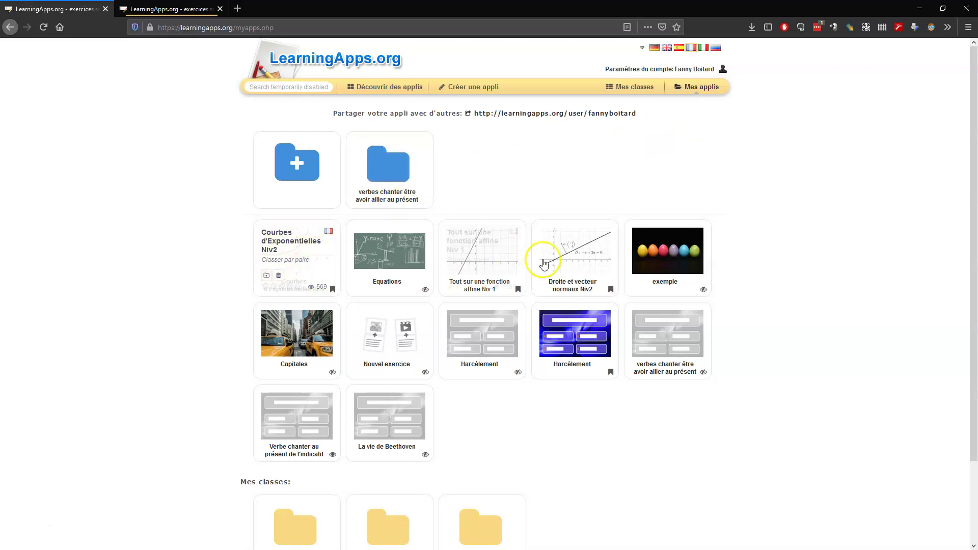
Move the "Courbes d'Exponentielles Niv2" app into the Test2 class folder and on into its Fonctions subfolder
{"action": "scroll", "coordinate": [544, 264], "scroll_direction": "down", "scroll_amount": 3}
{"action": "left_click_drag", "start_coordinate": [304, 169], "coordinate": [490, 431]}
{"action": "left_click", "coordinate": [489, 429]}
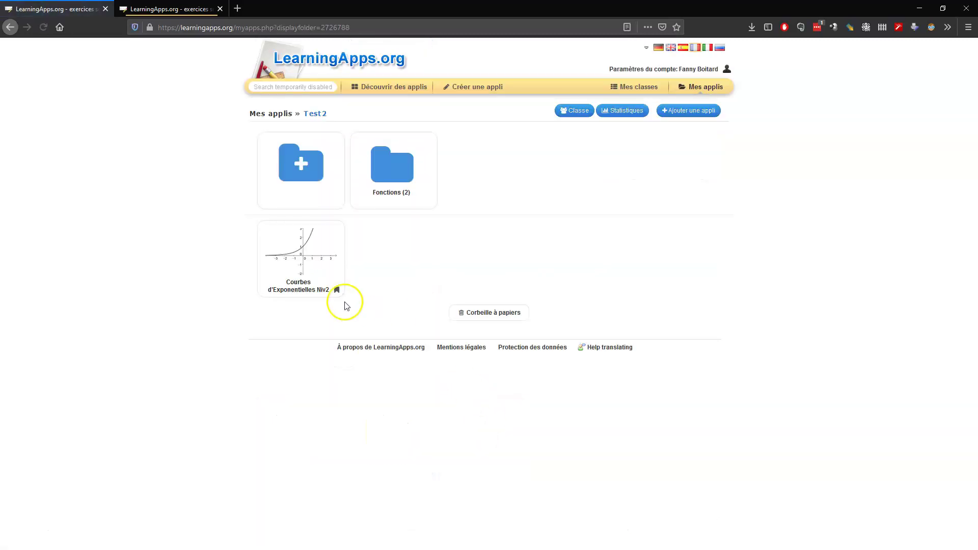
{"action": "left_click_drag", "start_coordinate": [304, 249], "coordinate": [394, 162]}
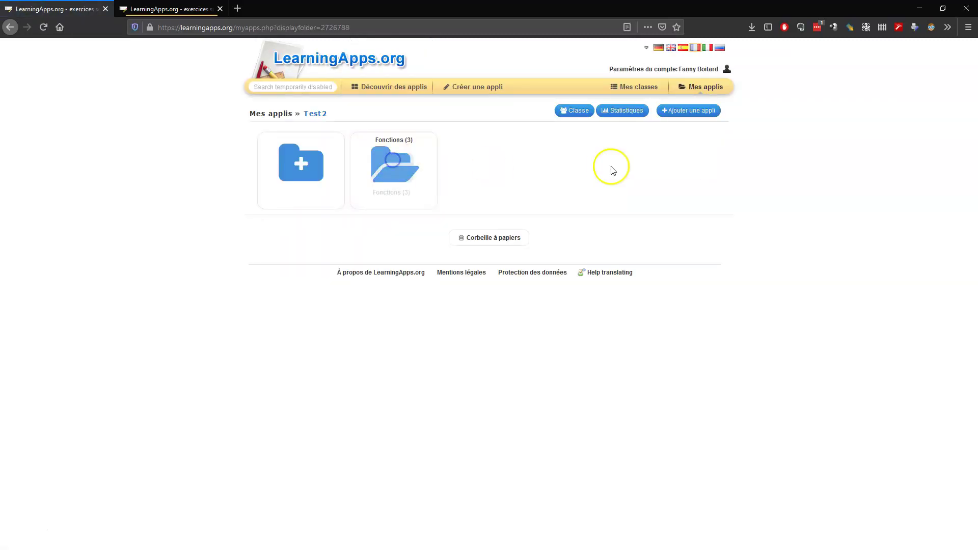
Check the apps in Test2's Fonctions folder and look over the overview of personal apps and class folders
{"action": "mouse_move", "coordinate": [413, 164]}
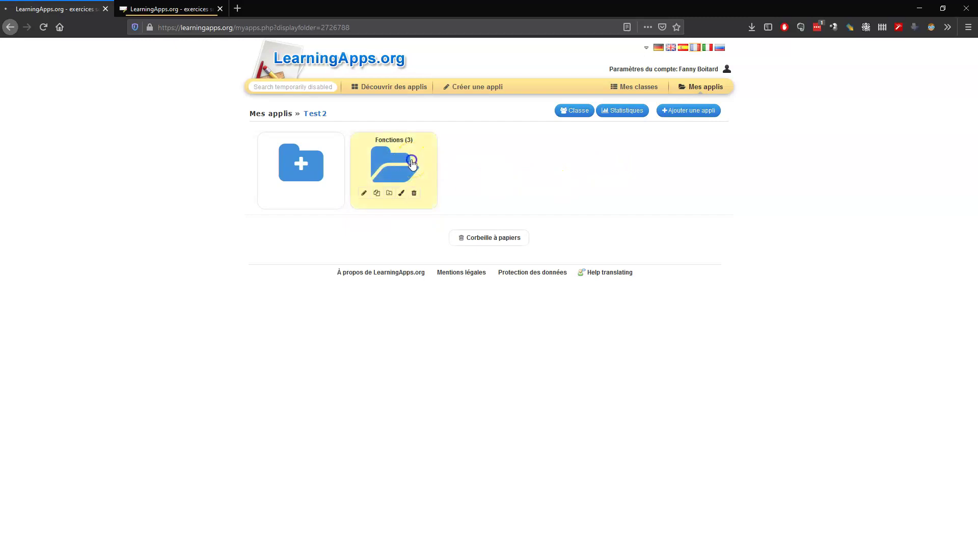
{"action": "left_click", "coordinate": [413, 163]}
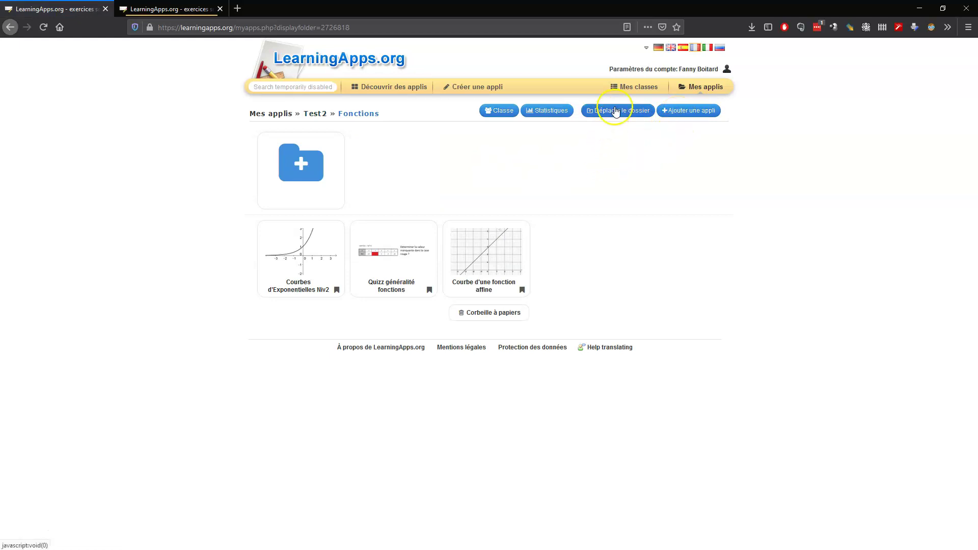
{"action": "left_click", "coordinate": [704, 87]}
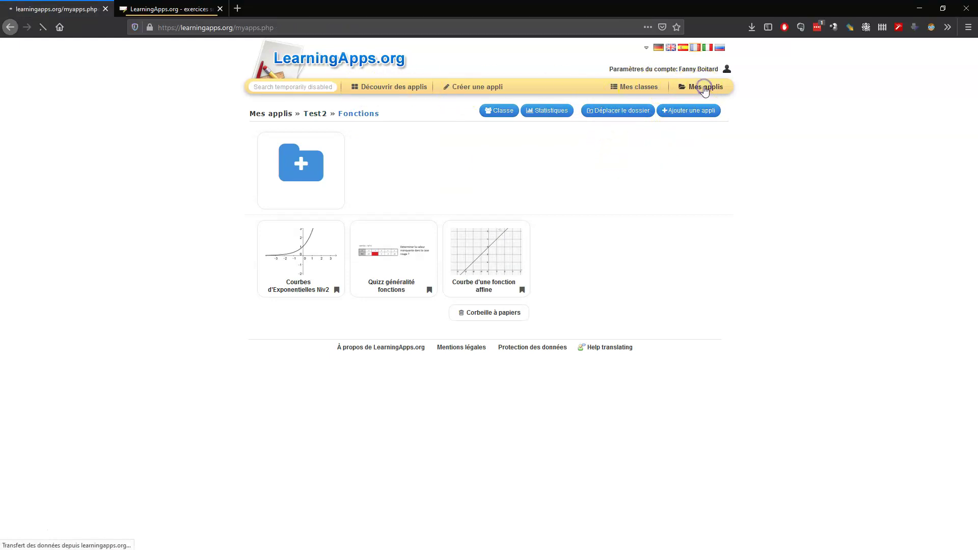
{"action": "scroll", "coordinate": [564, 451], "scroll_direction": "down", "scroll_amount": 2}
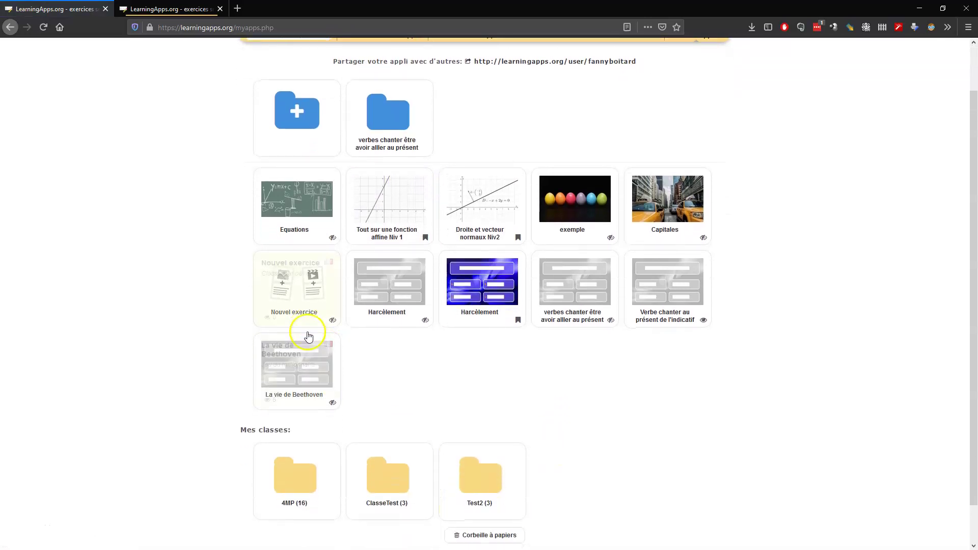
{"action": "scroll", "coordinate": [620, 452], "scroll_direction": "up", "scroll_amount": 2}
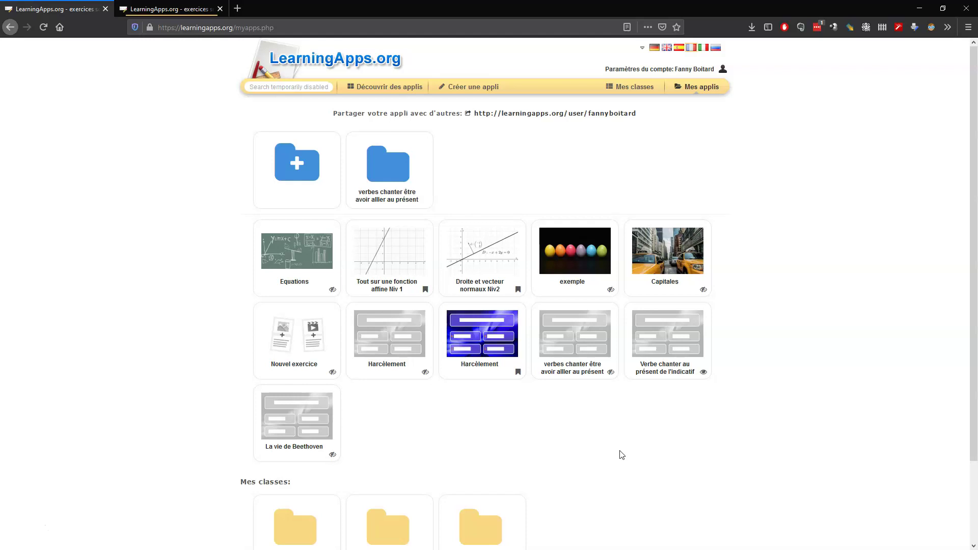
Log in on the site's signed-out page as the first Test2 student, entering the account's username and password
{"action": "left_click", "coordinate": [753, 275]}
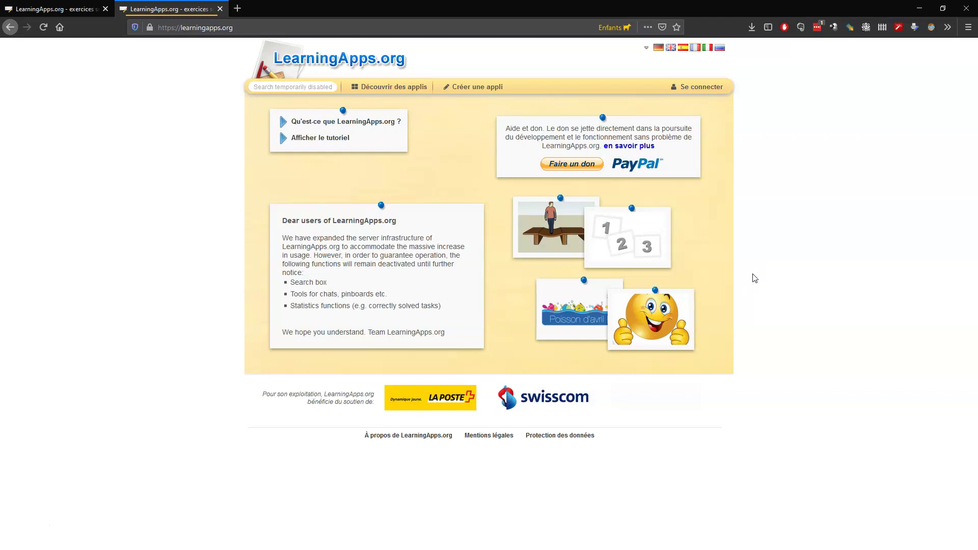
{"action": "left_click", "coordinate": [724, 85]}
{"action": "left_click", "coordinate": [682, 91]}
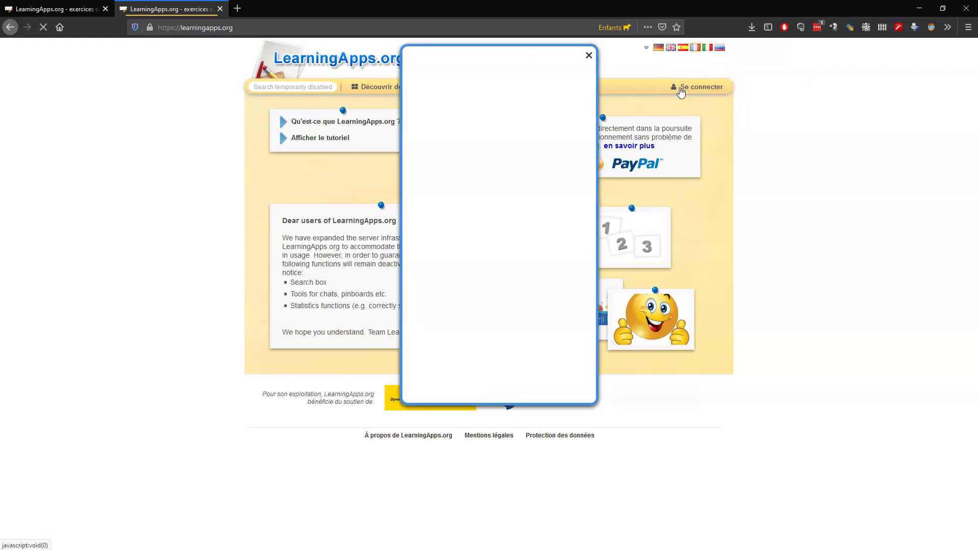
{"action": "left_click", "coordinate": [519, 198]}
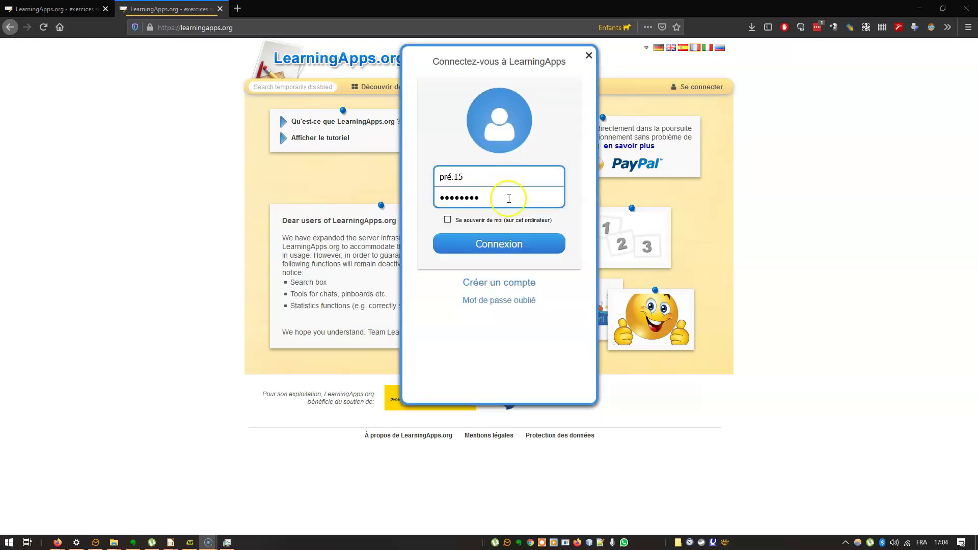
{"action": "left_click", "coordinate": [519, 256]}
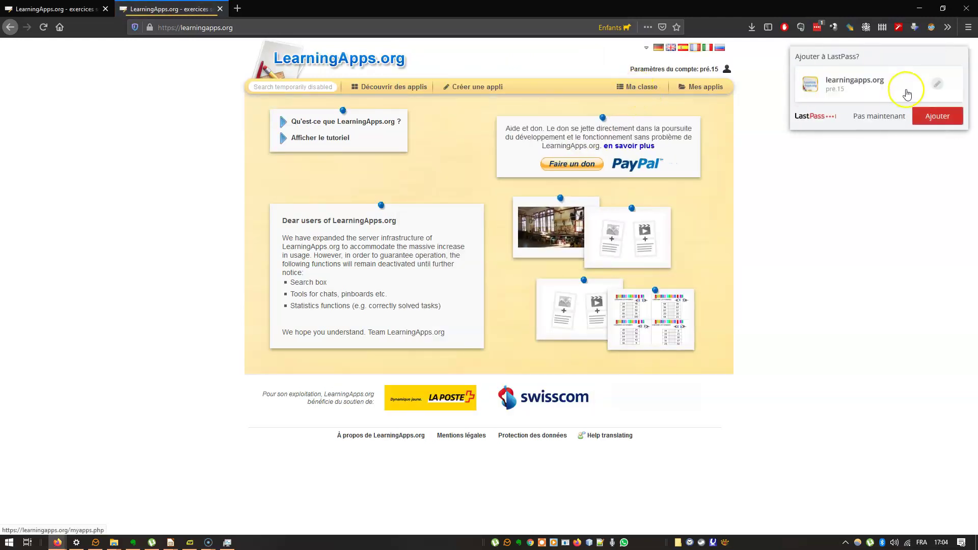
Decline saving the login in LastPass, then open the "Courbes d'Exponentielles Niv2" exercise from the student's Test2 class folder Fonctions
{"action": "left_click", "coordinate": [877, 116]}
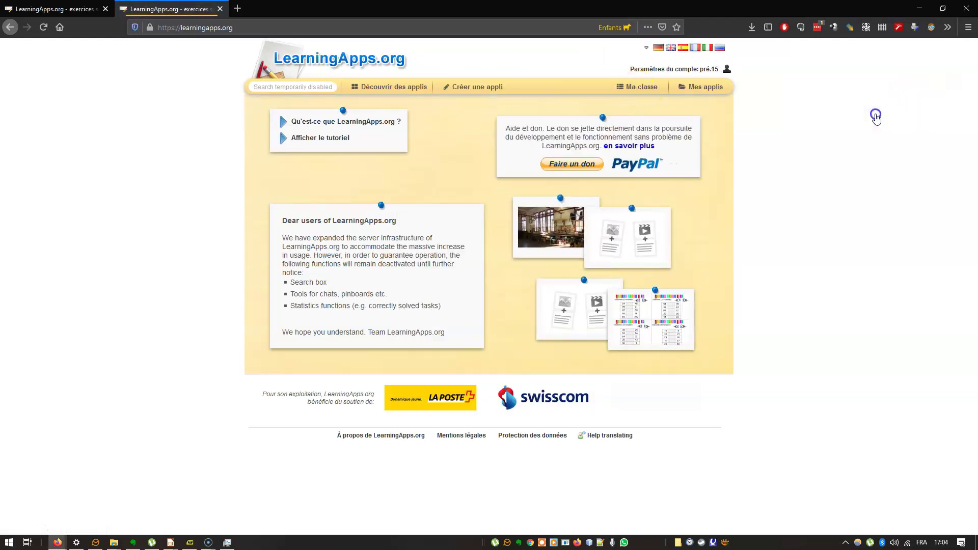
{"action": "left_click", "coordinate": [633, 90]}
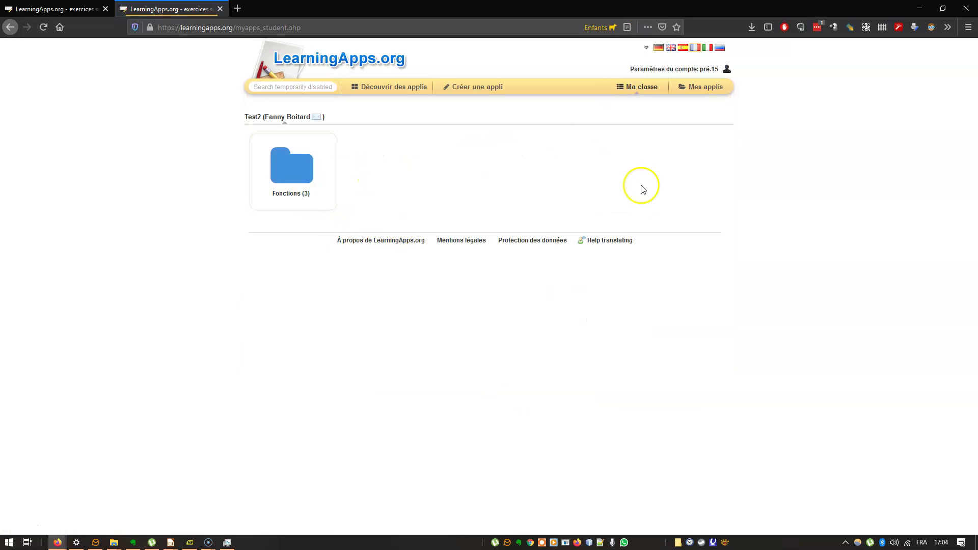
{"action": "left_click", "coordinate": [295, 173]}
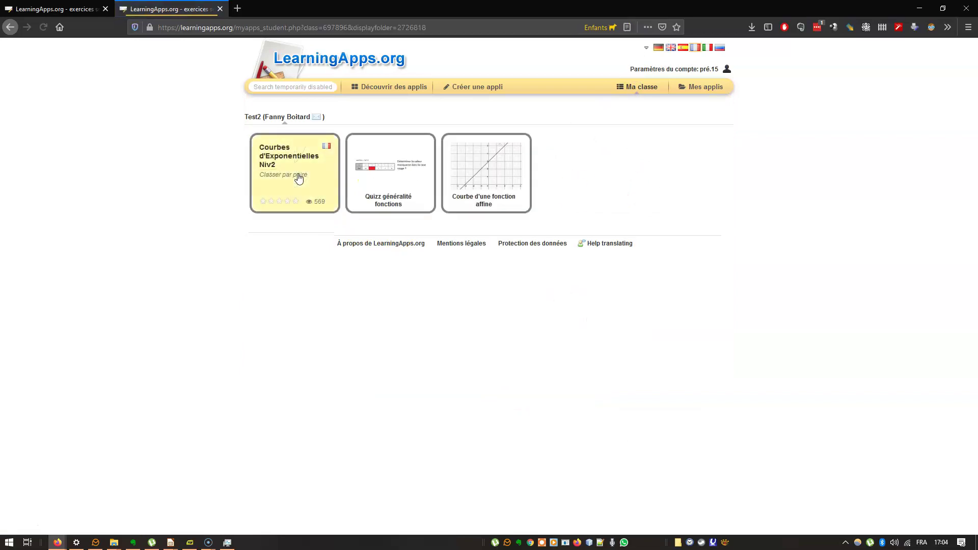
{"action": "left_click", "coordinate": [301, 175]}
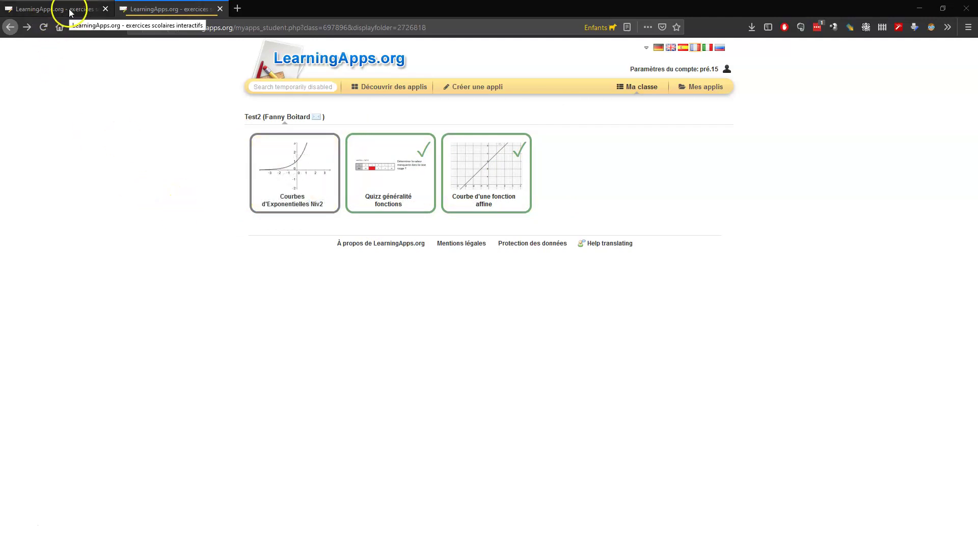
Return to the teacher session and check the Test2 class statistics for the exercises each student has completed
{"action": "left_click", "coordinate": [65, 10]}
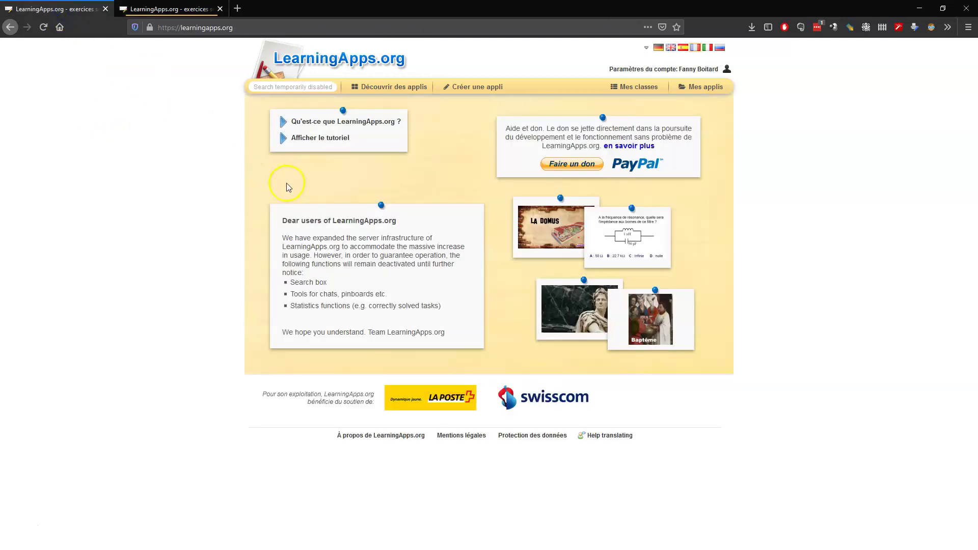
{"action": "left_click", "coordinate": [639, 88]}
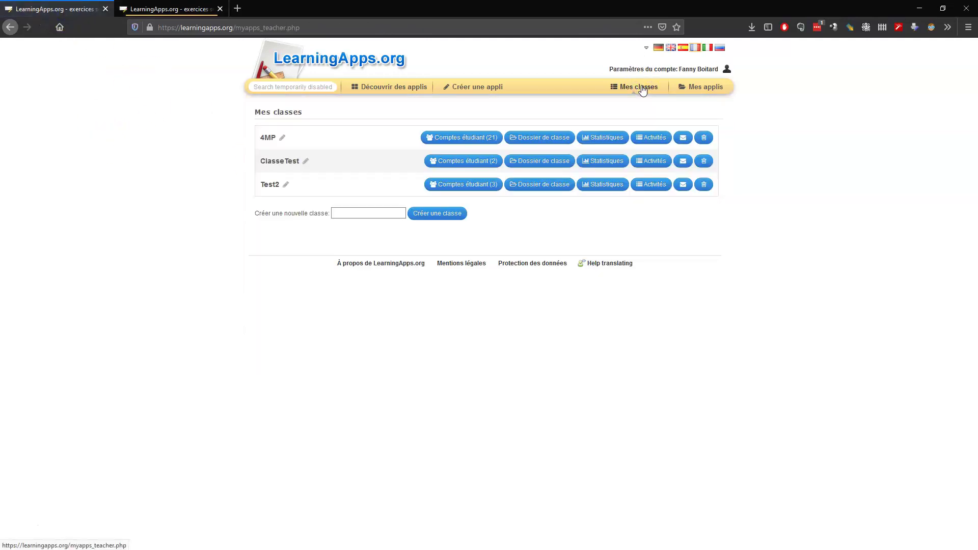
{"action": "left_click", "coordinate": [591, 187]}
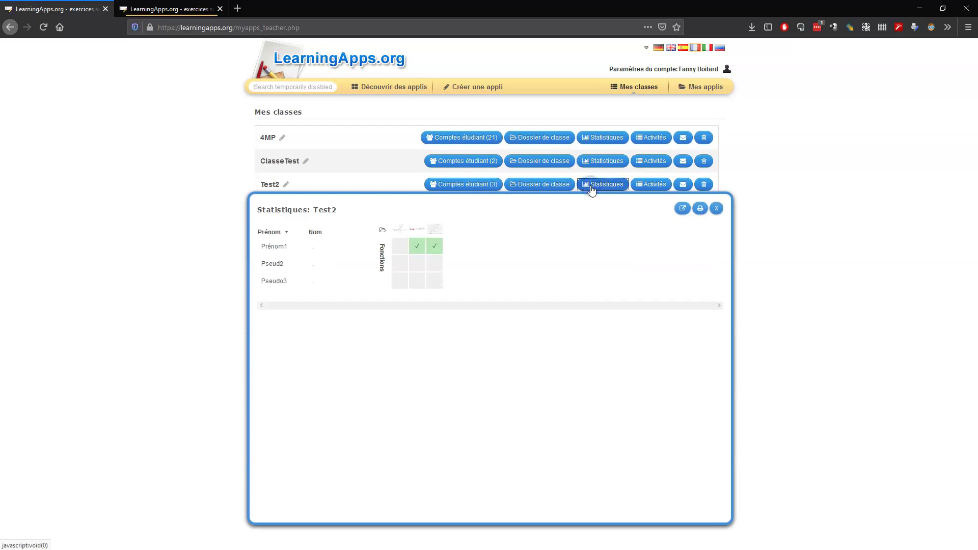
{"action": "mouse_move", "coordinate": [425, 253]}
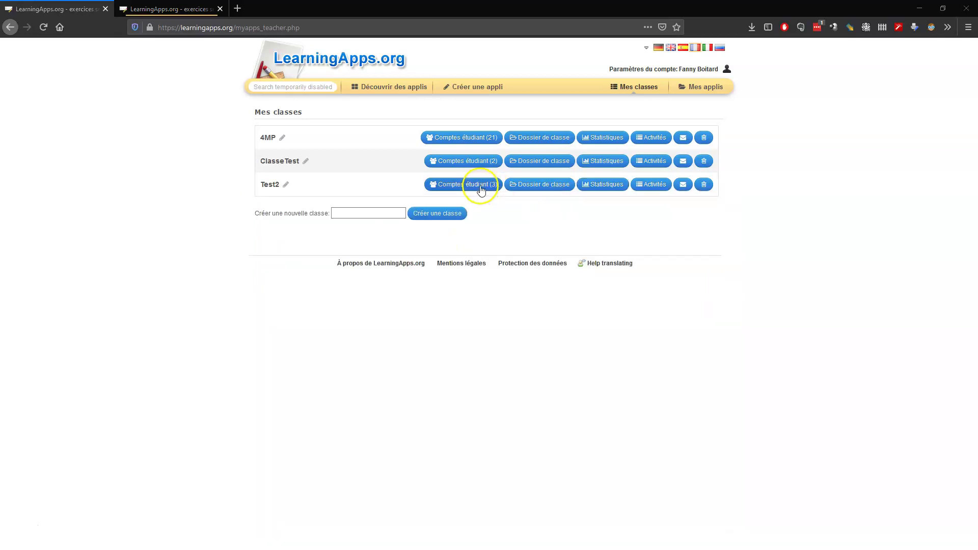
Review the individual activity logs of the first and second students in Test2's student accounts, closing each log after viewing
{"action": "left_click", "coordinate": [481, 186]}
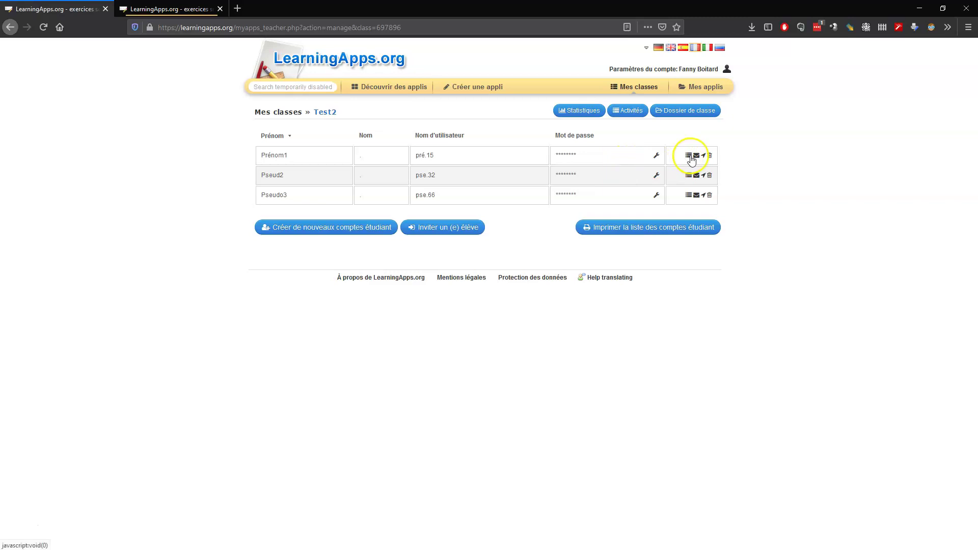
{"action": "left_click", "coordinate": [689, 155]}
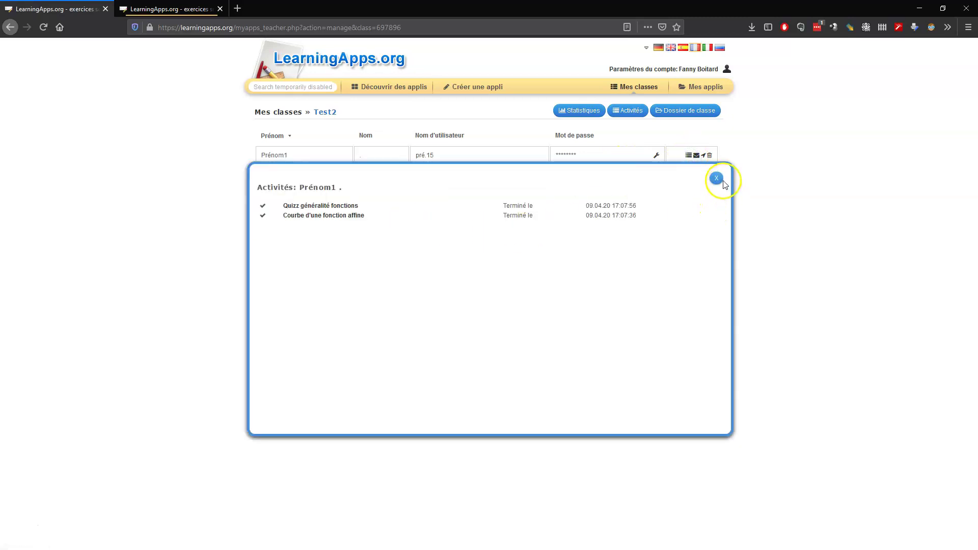
{"action": "left_click", "coordinate": [718, 179]}
{"action": "left_click", "coordinate": [688, 175]}
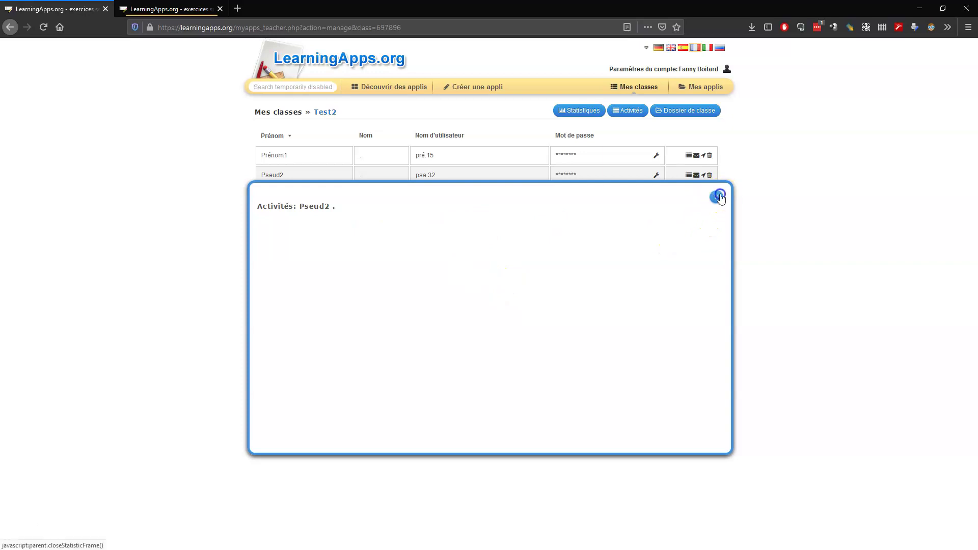
{"action": "left_click", "coordinate": [719, 196]}
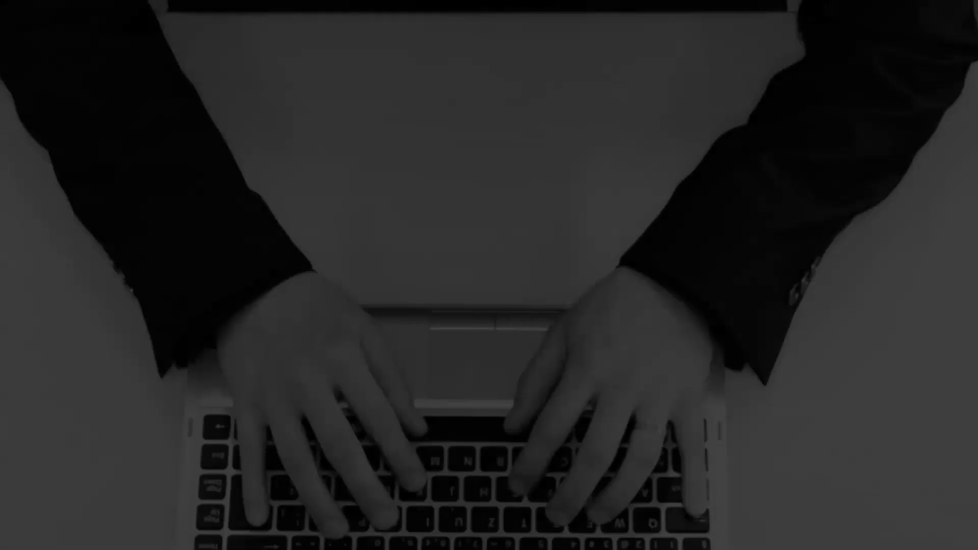